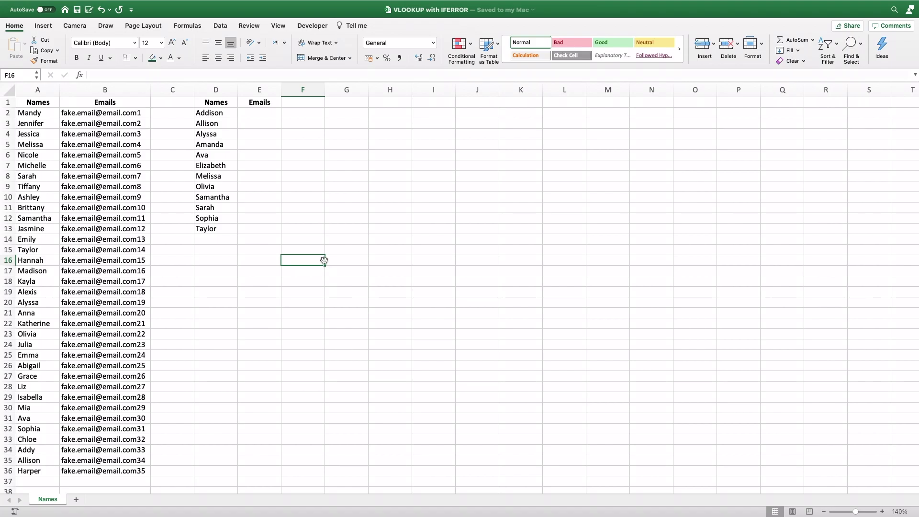
click(265, 112)
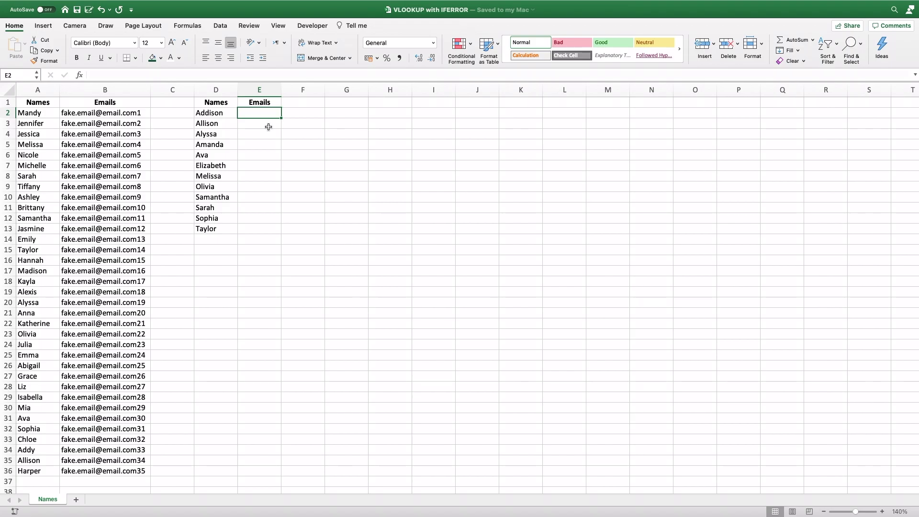
text(=VLOOKUP()
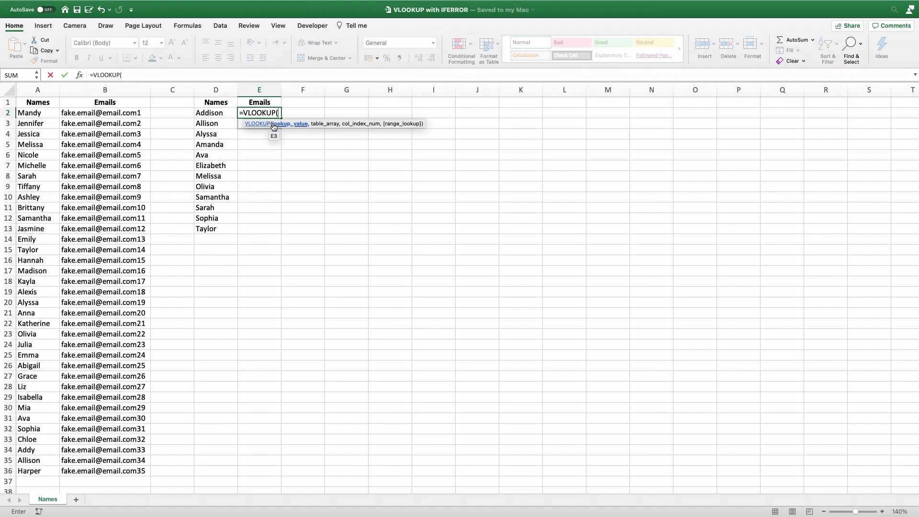
click(222, 115)
text(,)
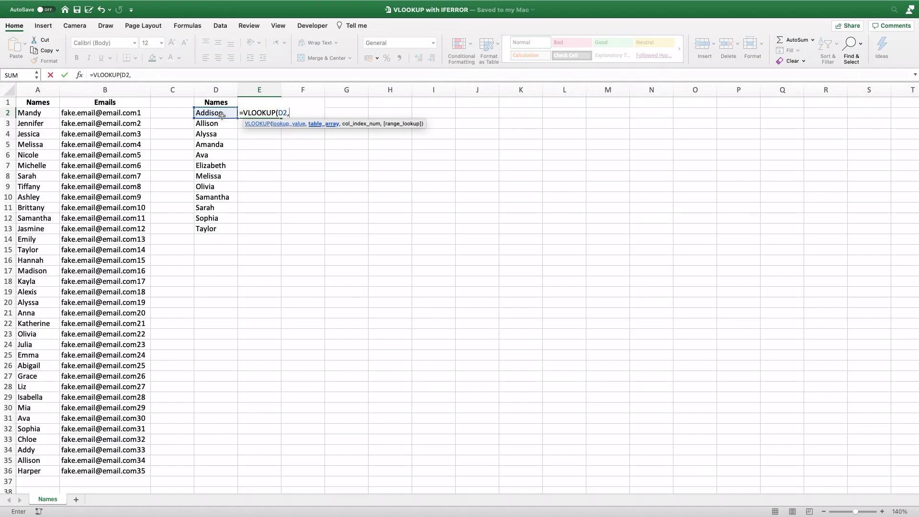
drag(32, 113, 109, 467)
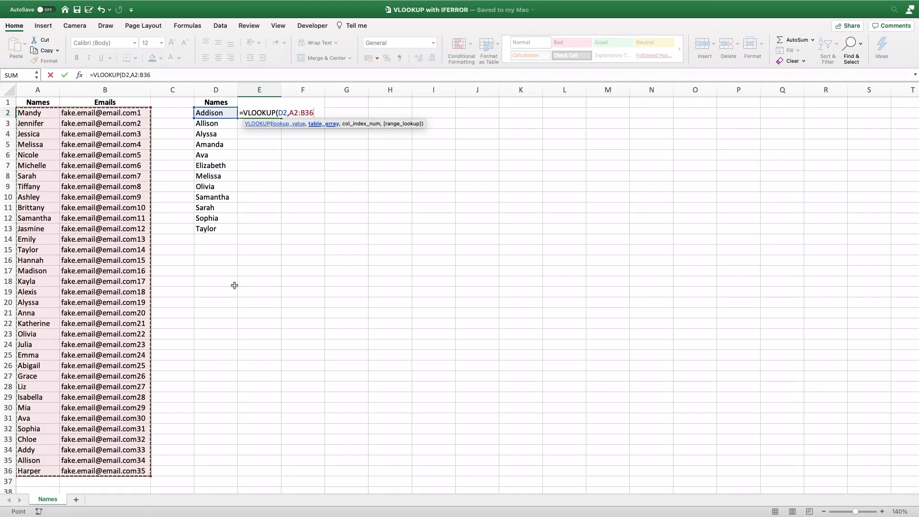
key(F4)
text(,)
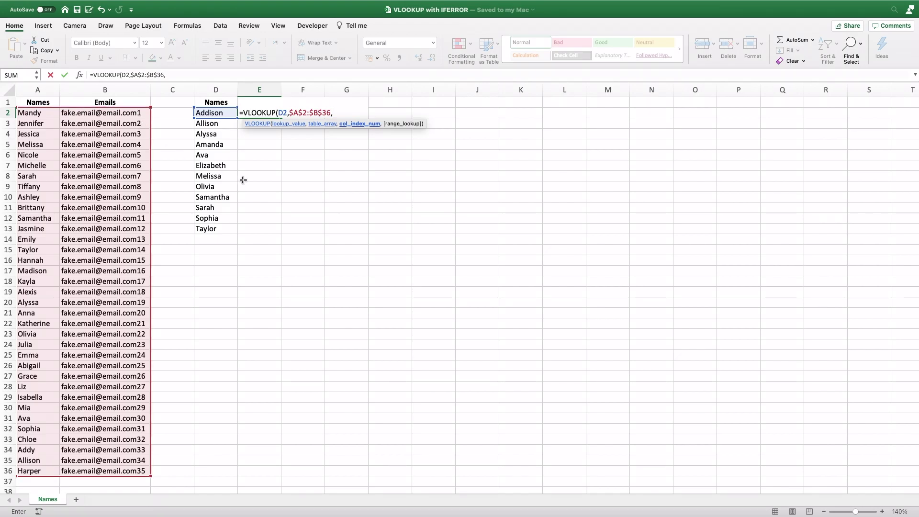
text(2,)
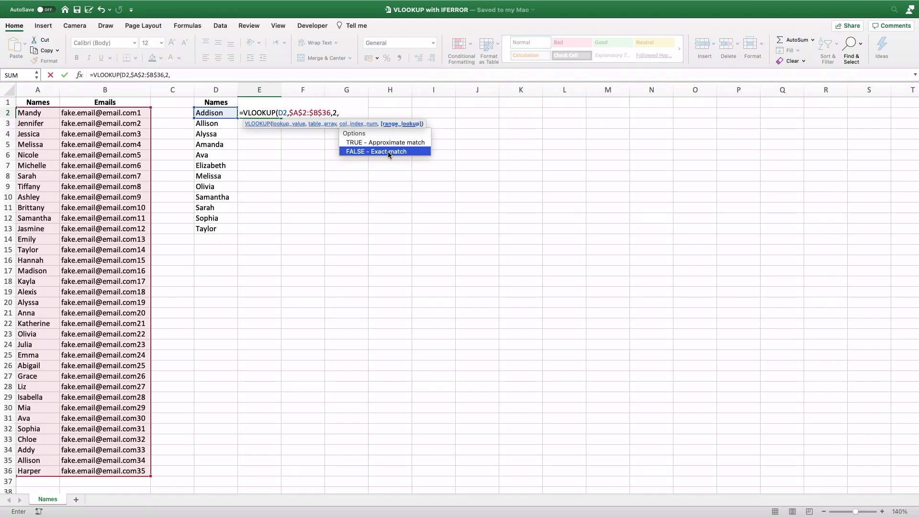
double_click(387, 151)
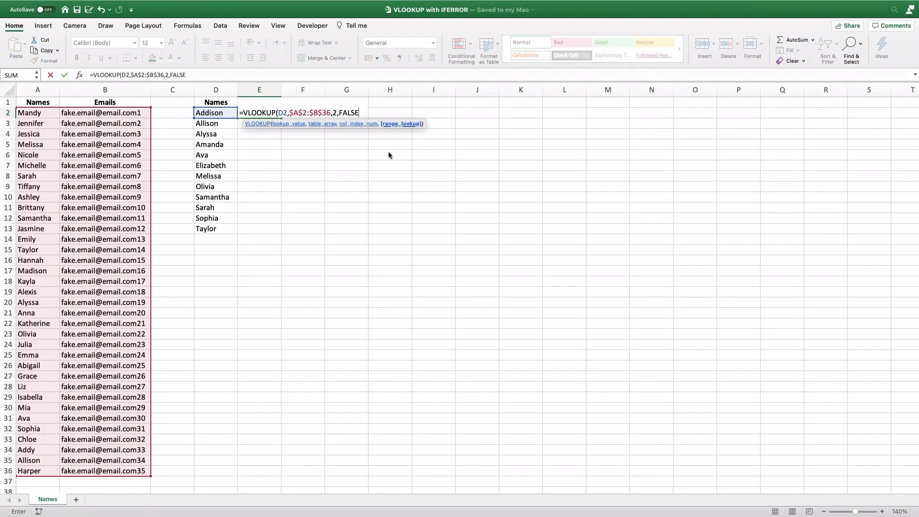
text())
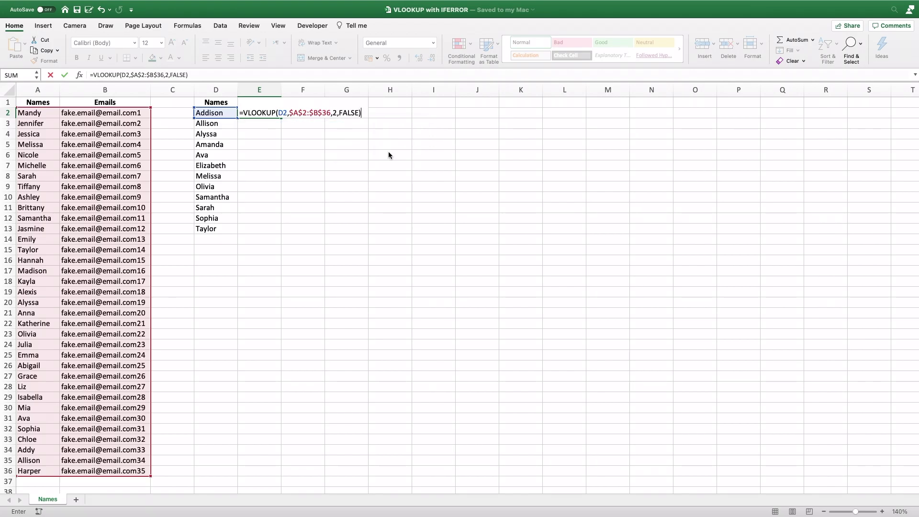
key(Return)
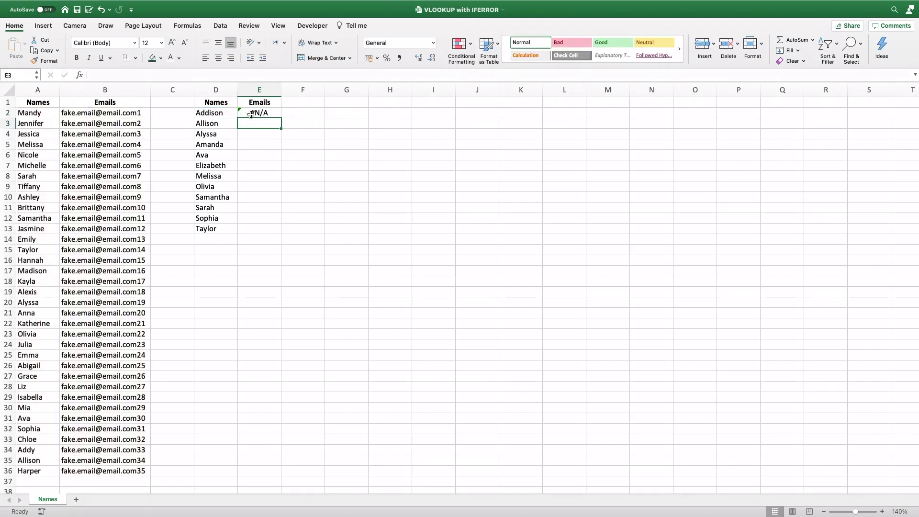
- Fill the E2 lookup down to E13 and check Addison's #N/A result
click(253, 114)
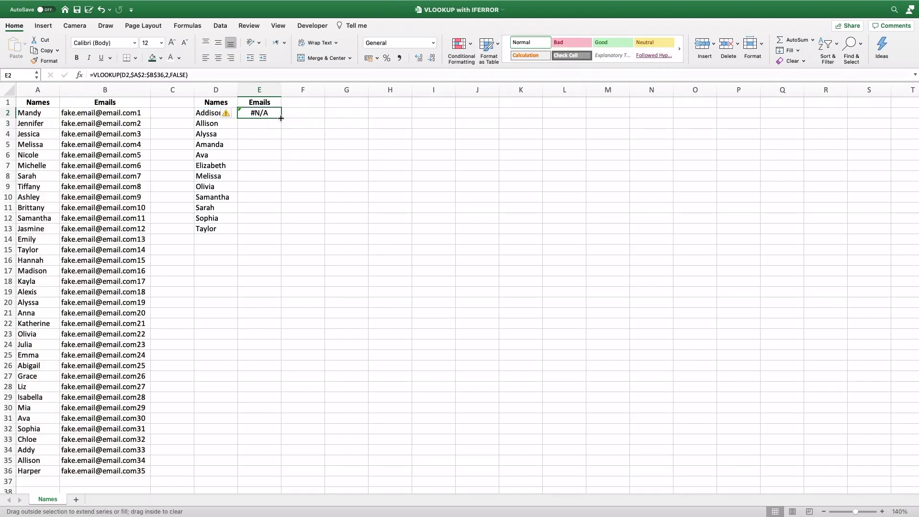
double_click(281, 118)
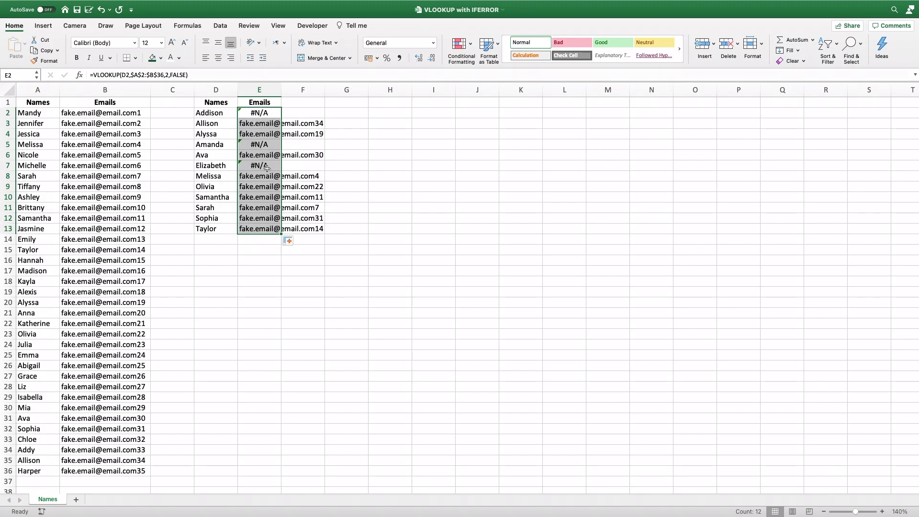
click(220, 117)
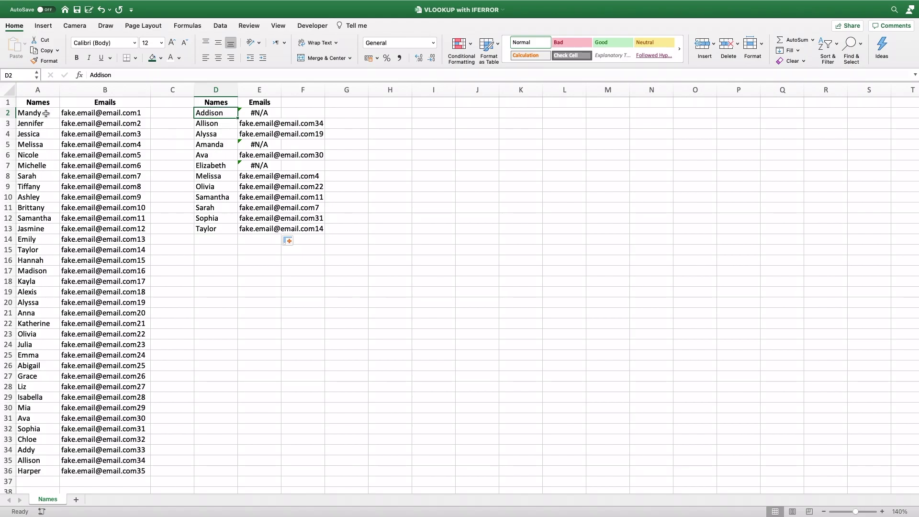
- Compare unmatched names with column A, showing the source lists Liz rather than Elizabeth
drag(45, 113, 32, 472)
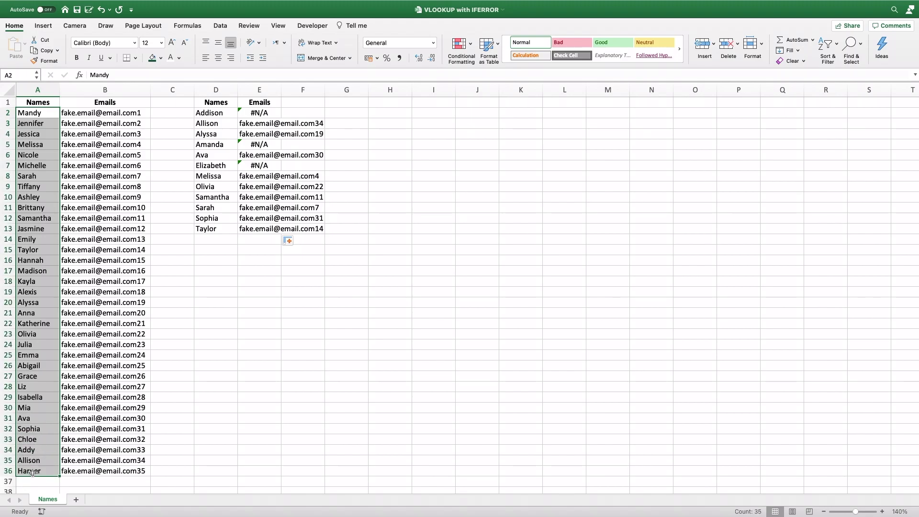
click(208, 167)
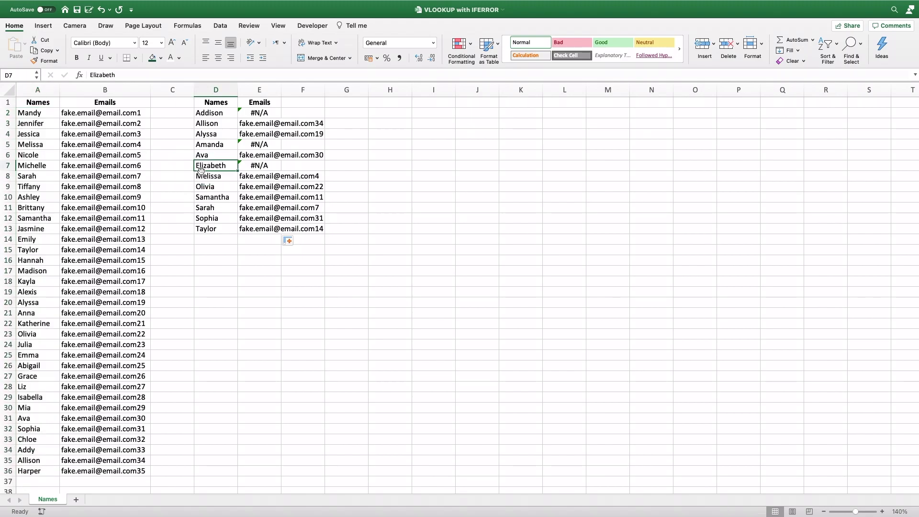
click(35, 387)
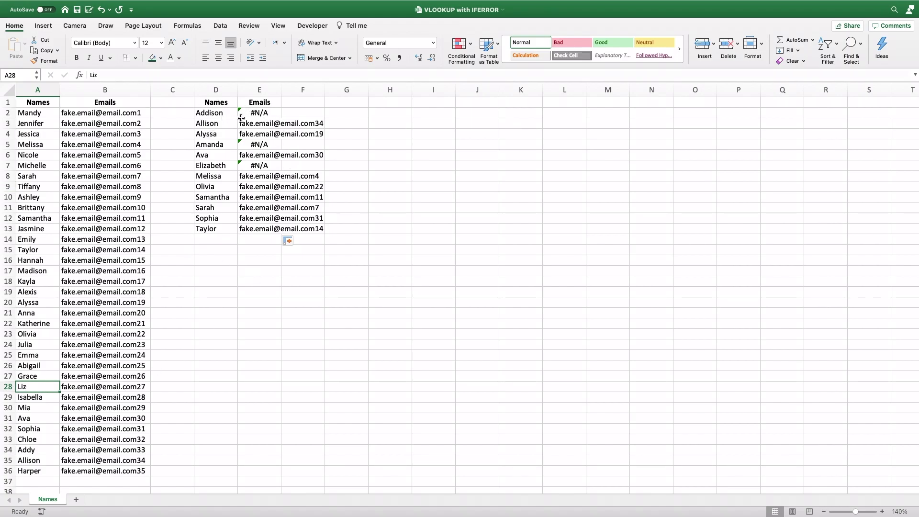
click(273, 117)
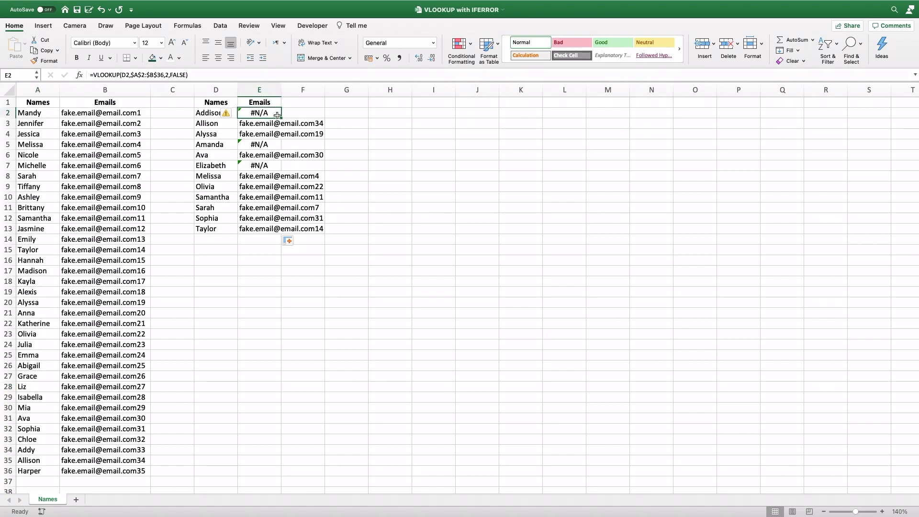
- Wrap E2's VLOOKUP in IFERROR with "NO MATCH" as the fallback value
click(93, 75)
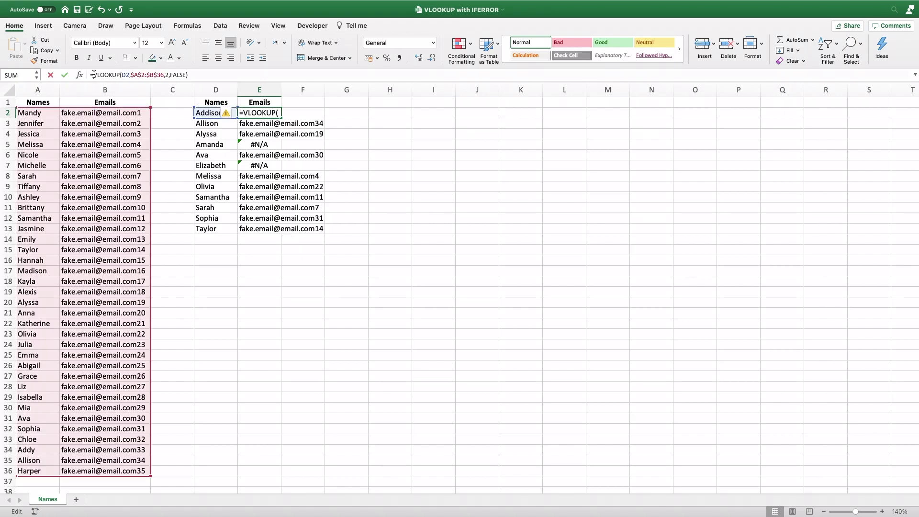
text(ife)
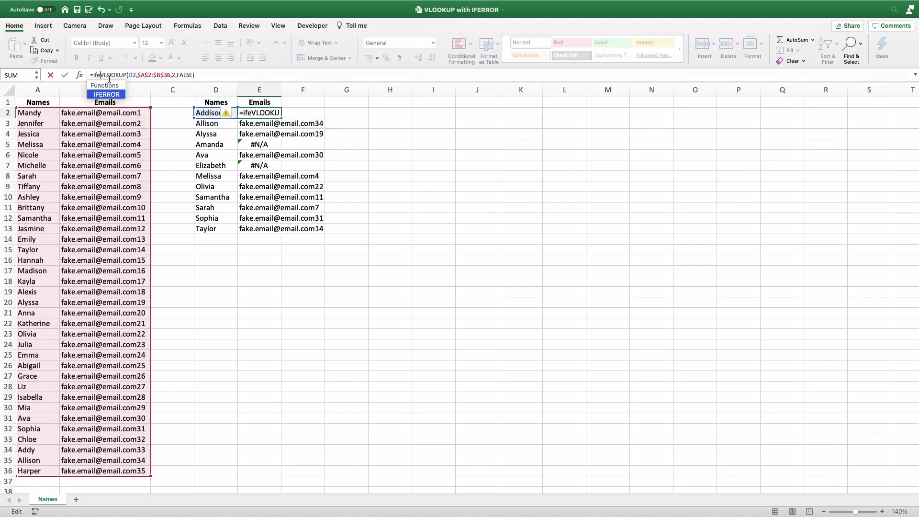
double_click(119, 92)
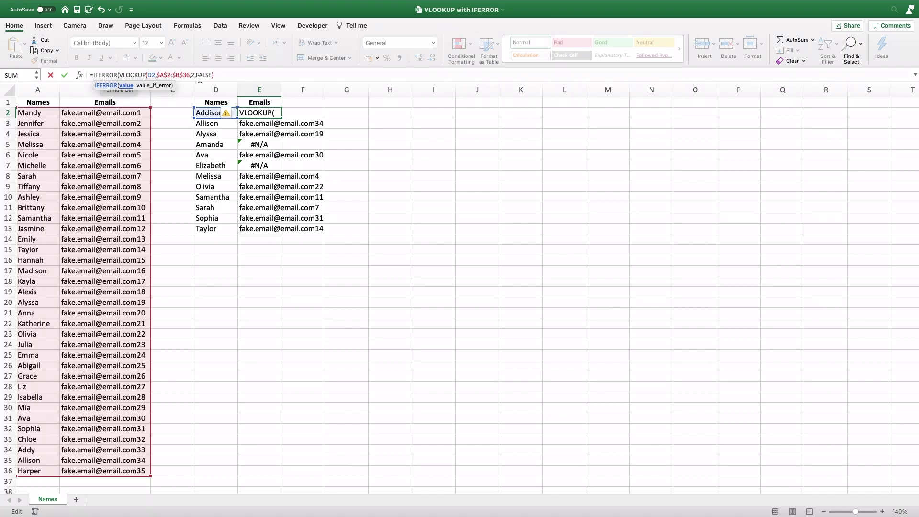
click(222, 75)
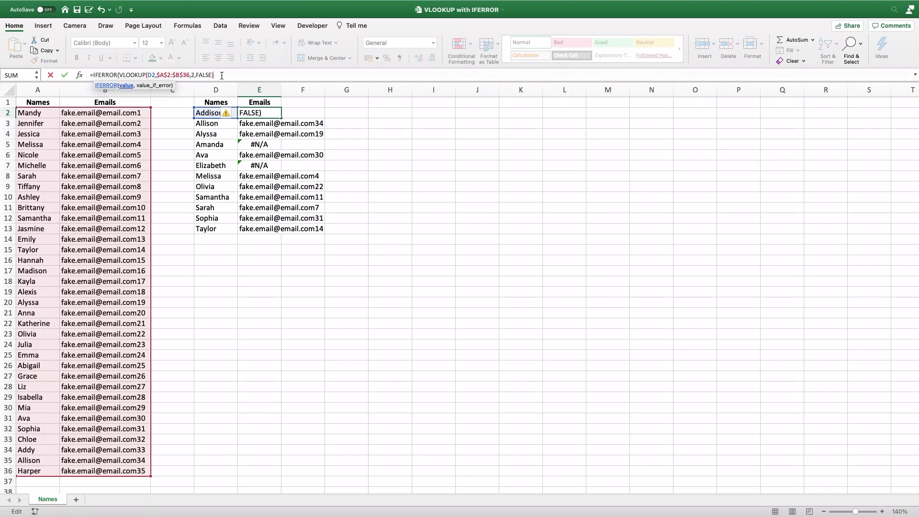
text(,)
text(NO MATCH)
key(BackSpace)
key(BackSpace)
key(BackSpace)
key(BackSpace)
key(BackSpace)
key(BackSpace)
key(BackSpace)
key(BackSpace)
key(BackSpace)
text(NO MATCH)
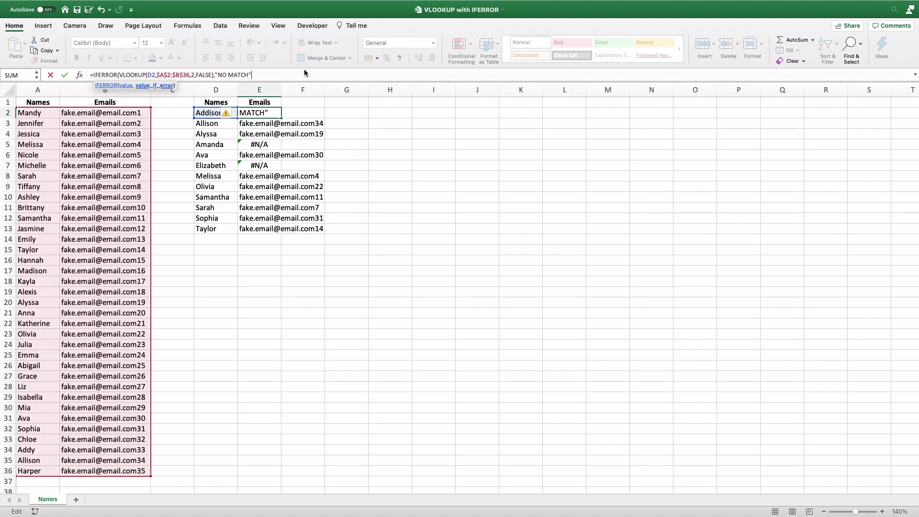
text("))
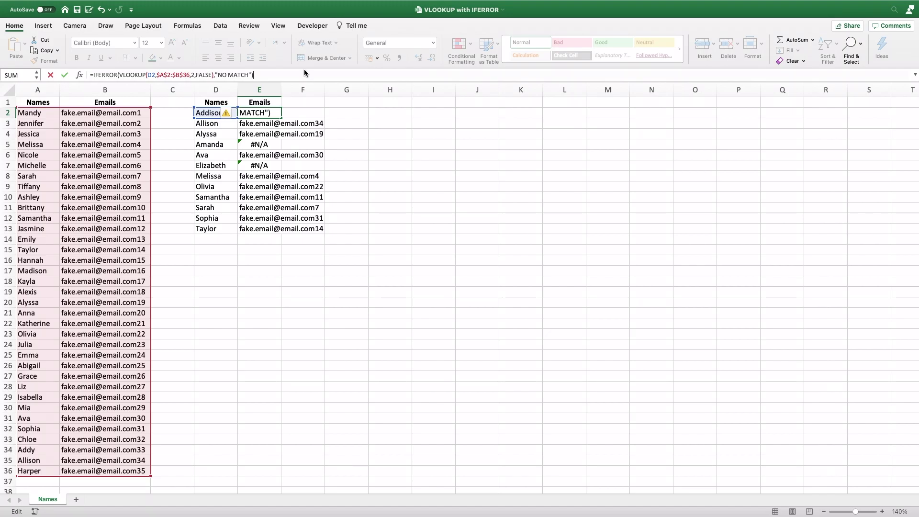
key(Return)
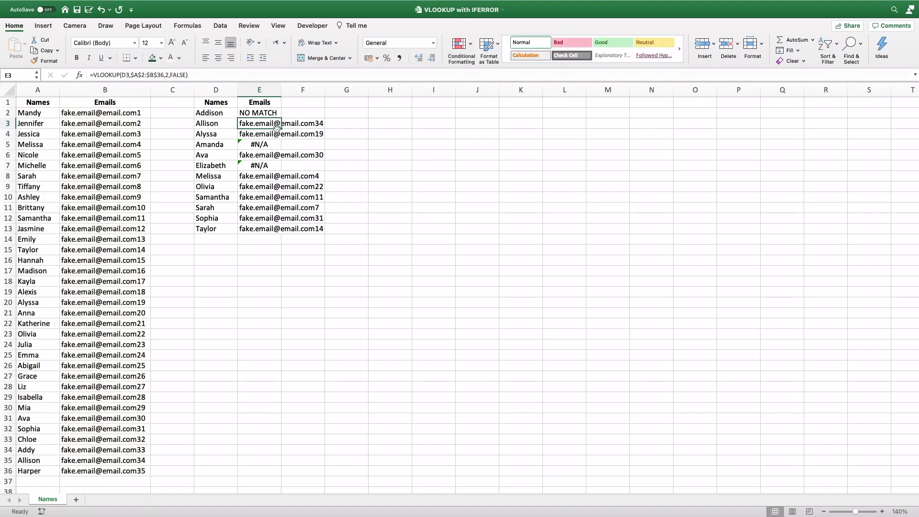
- Fill the IFERROR formula from E2 down to E13 so Amanda and Elizabeth show NO MATCH
click(275, 114)
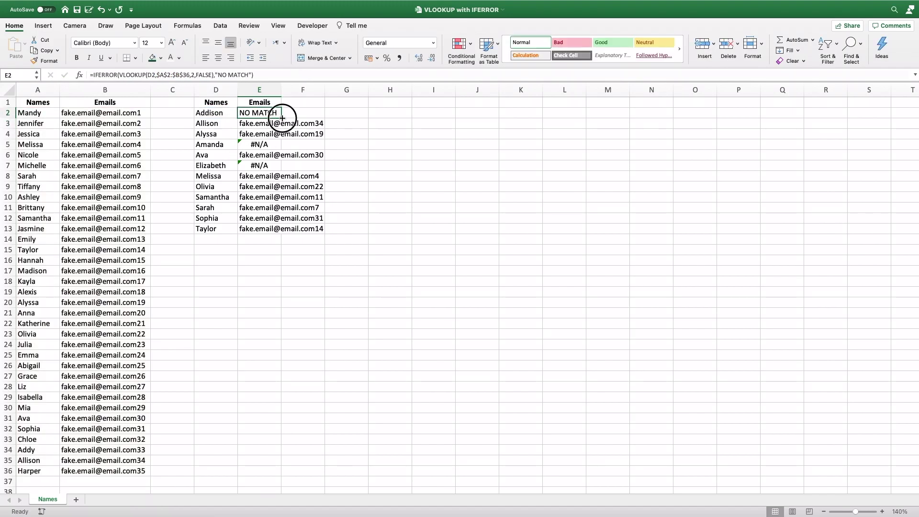
double_click(281, 118)
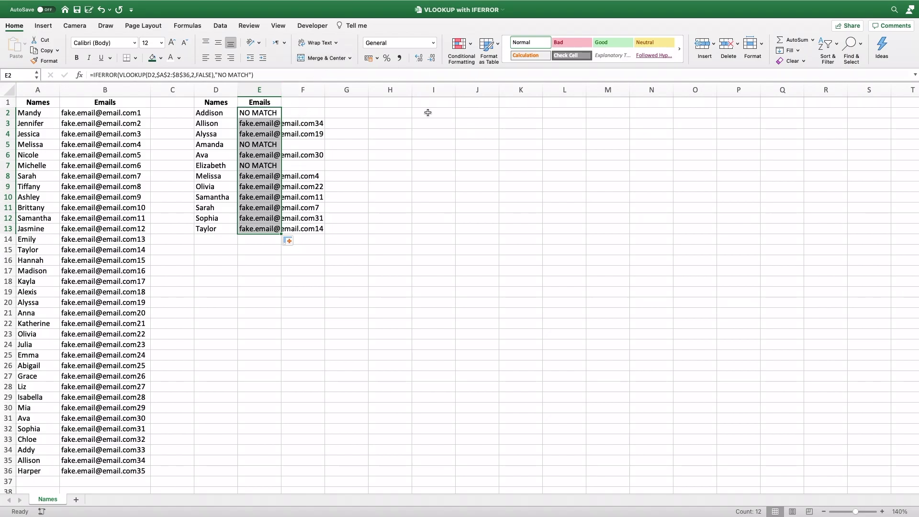
click(220, 26)
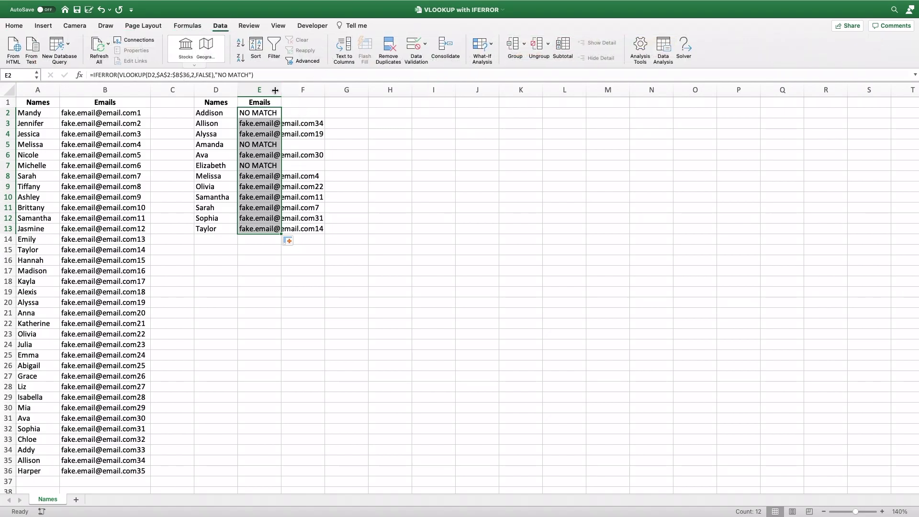
- Sort the names and emails Z to A, putting Addison, Amanda and Elizabeth at the top
click(241, 58)
click(515, 190)
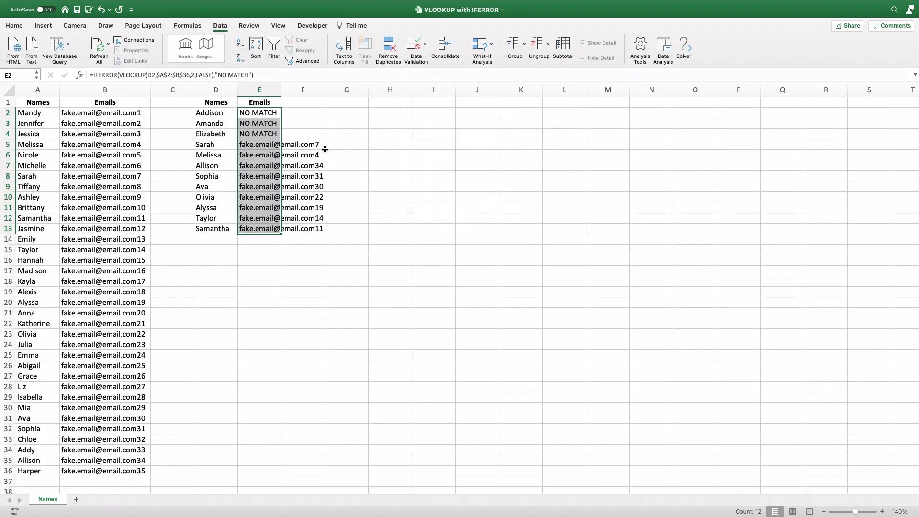
click(257, 126)
click(306, 120)
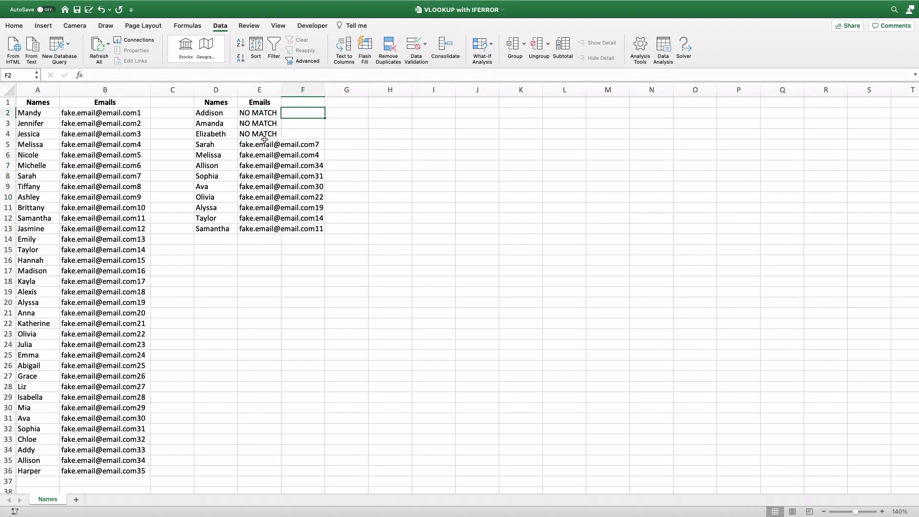
drag(218, 116, 262, 133)
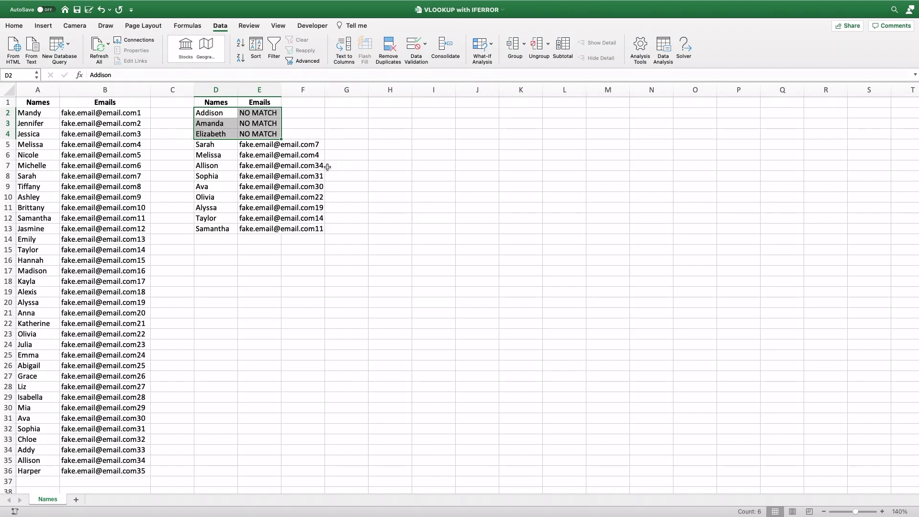
click(259, 112)
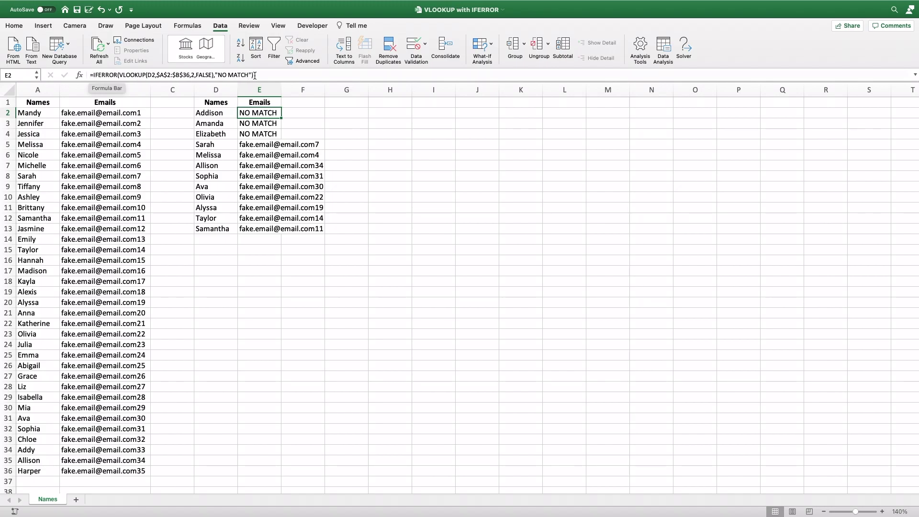